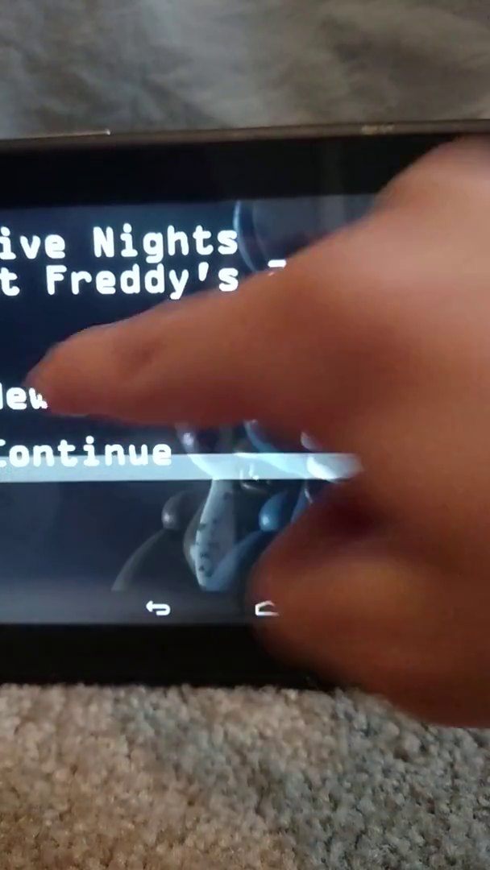
Step: Start a new game from the title menu to begin Night 1
left_click(32, 394)
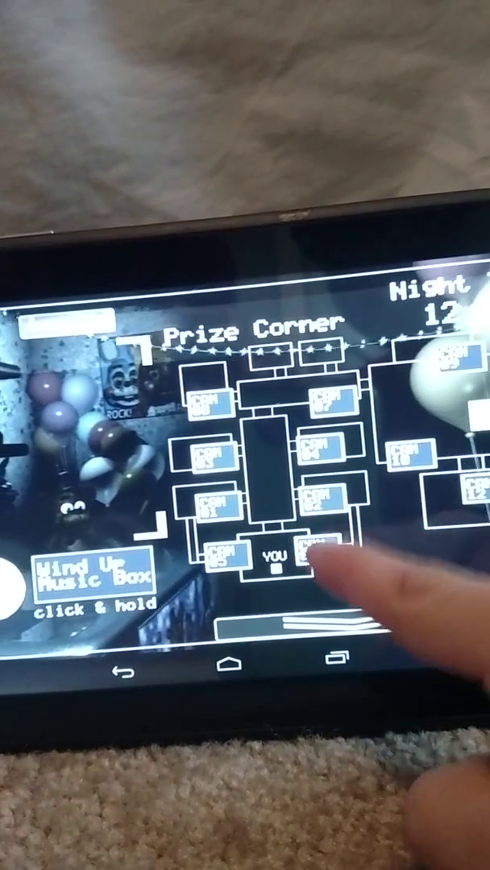
Step: Check the Right Air Vent, Party Room 1 and Kid's Cove cameras, then lower the monitor
left_click(322, 555)
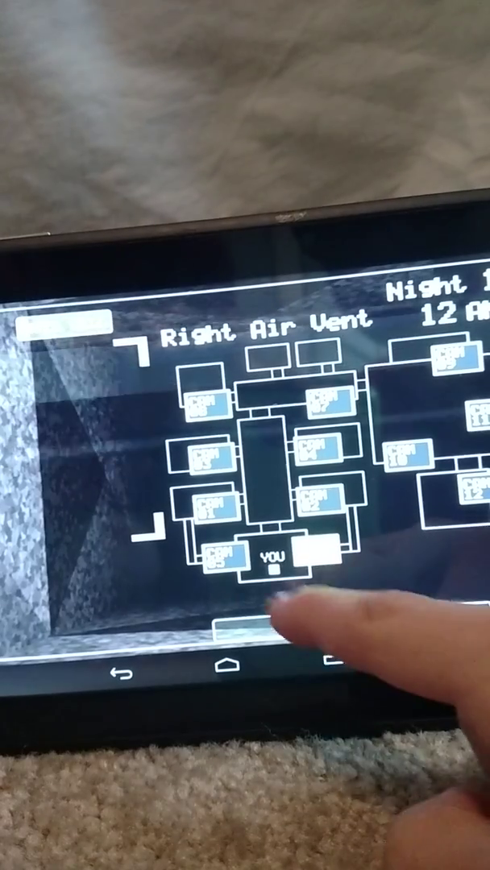
left_click(208, 507)
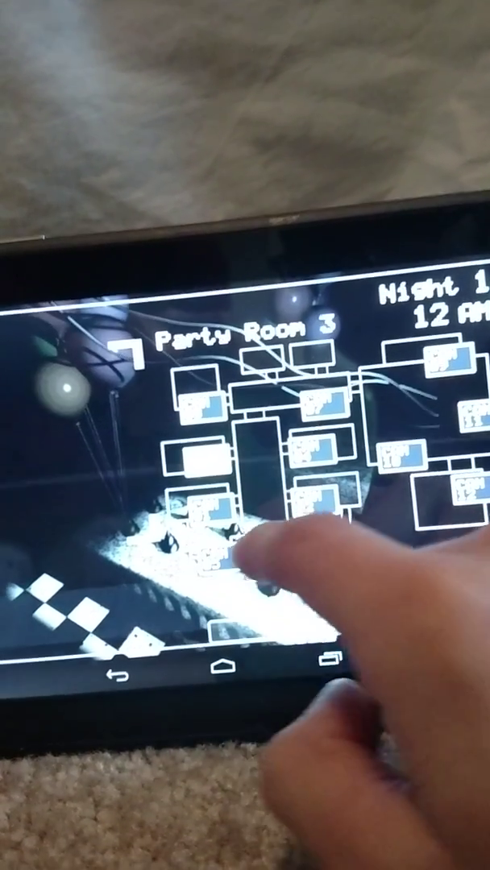
left_click(306, 560)
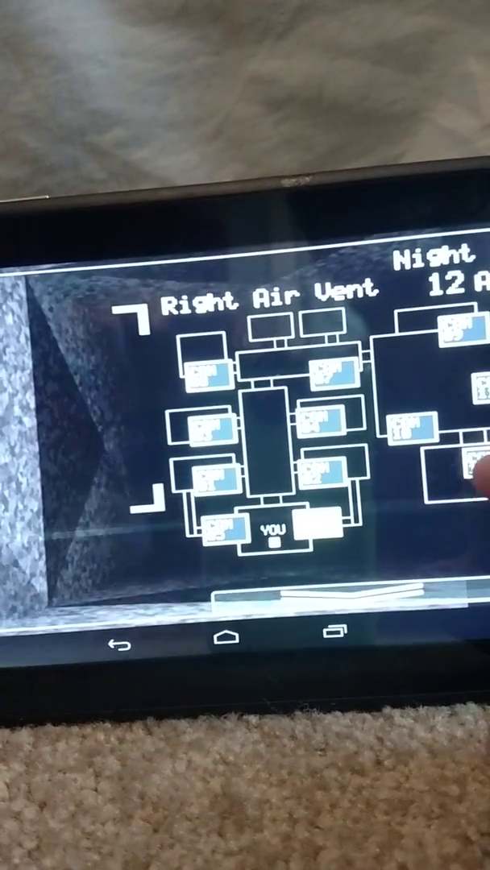
left_click(471, 480)
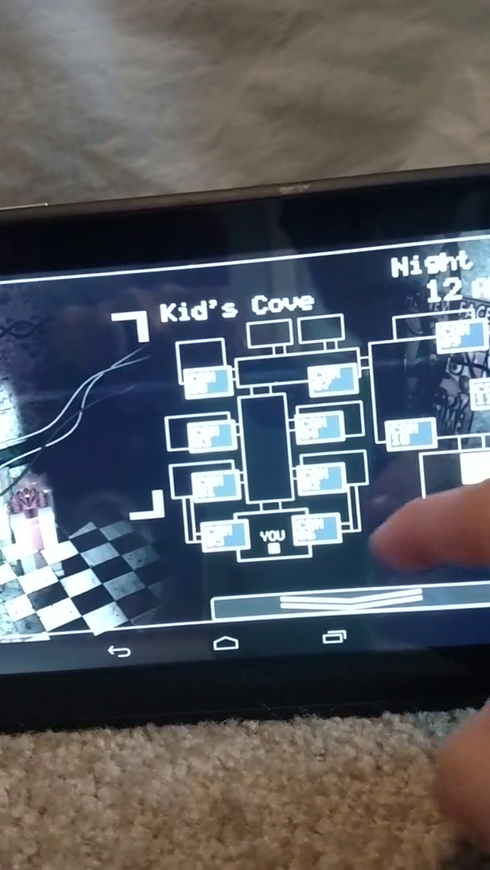
left_click(403, 603)
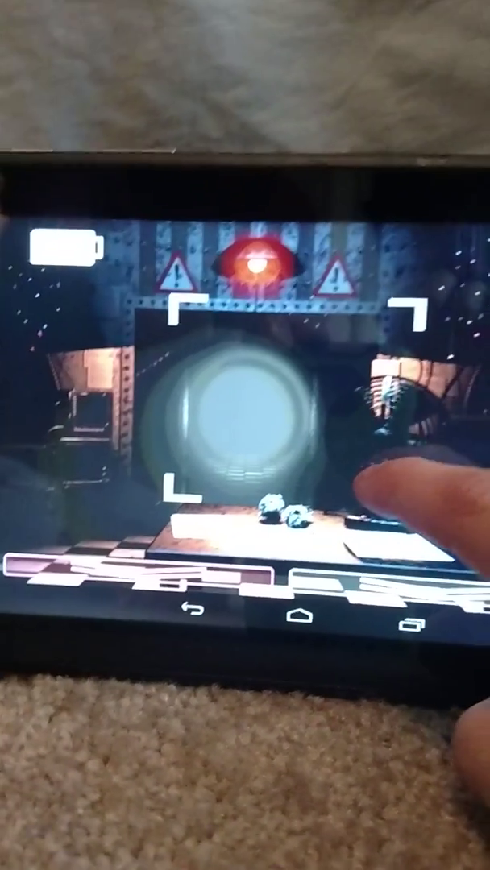
Step: Turn off the hallway light and look toward the office's left door
left_click(322, 492)
left_click_drag(242, 443, 363, 443)
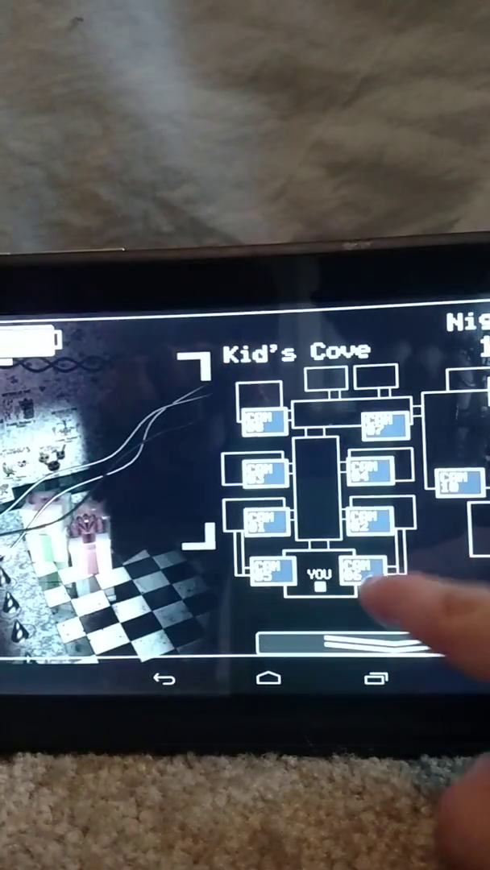
Step: Check the Left Air Vent, Party Room 1 and Party Room 3 cameras, then light the hallway
left_click(274, 564)
left_click(270, 570)
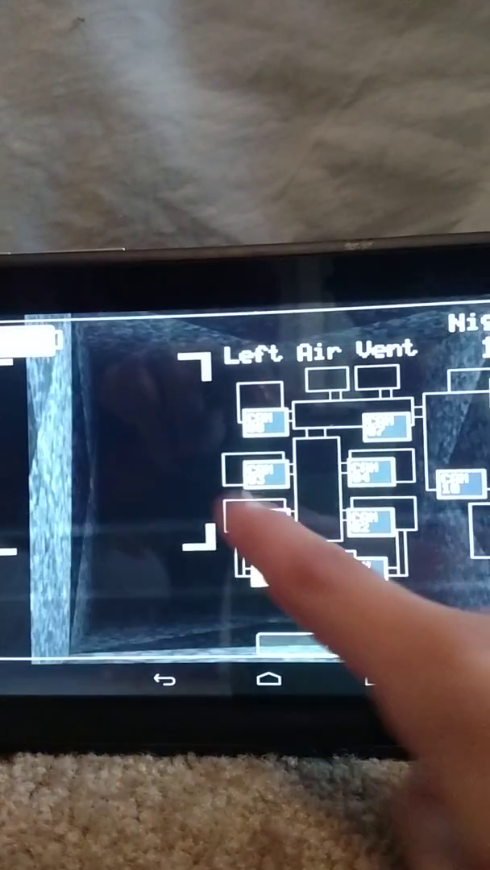
left_click(266, 520)
left_click(266, 475)
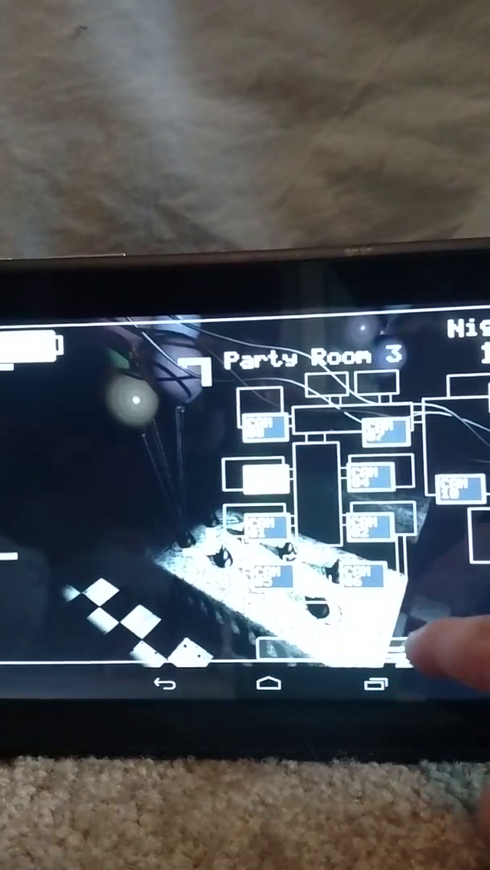
left_click(399, 645)
left_click(233, 532)
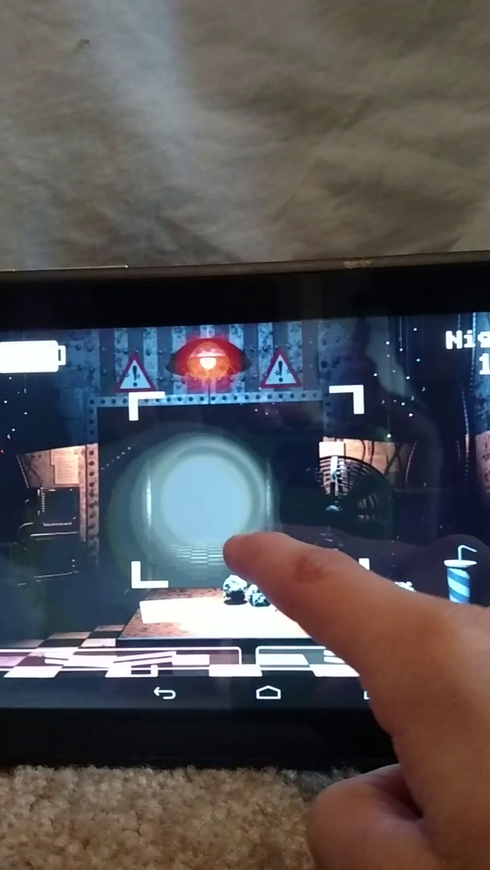
Step: Flash the hallway light a few times while glancing toward the left side of the office
left_click_drag(233, 547, 234, 548)
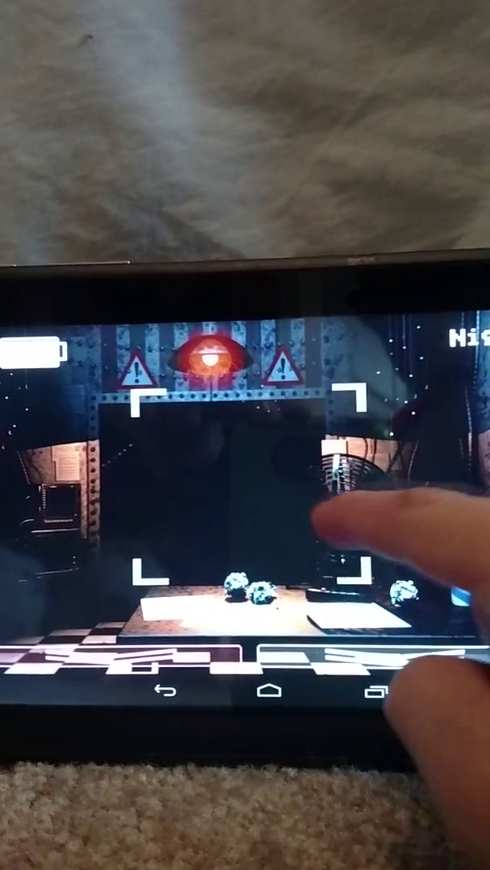
left_click(234, 523)
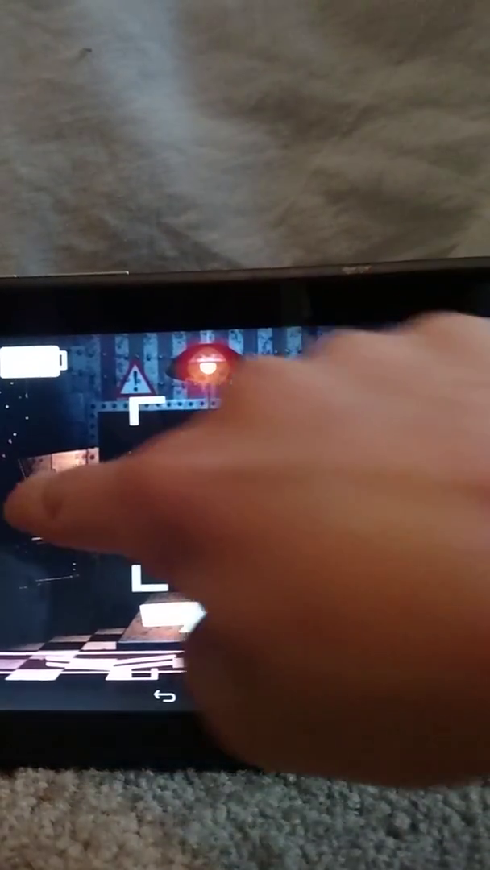
left_click_drag(363, 483, 121, 483)
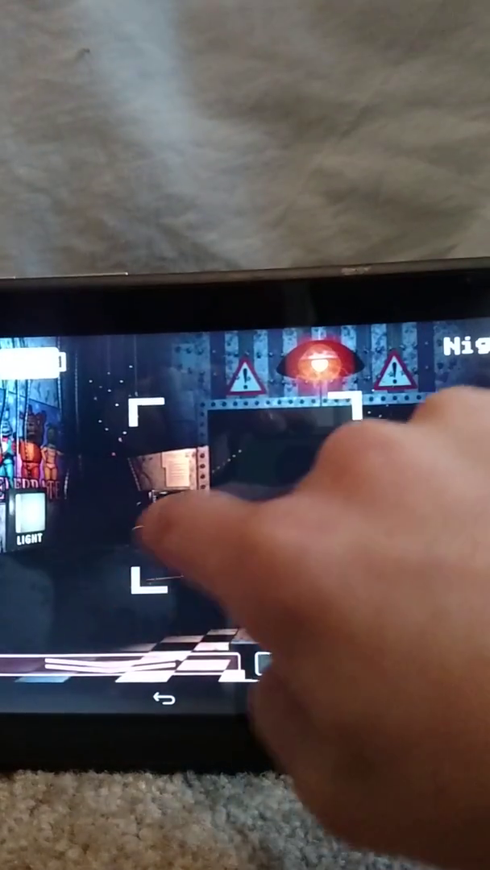
left_click(266, 515)
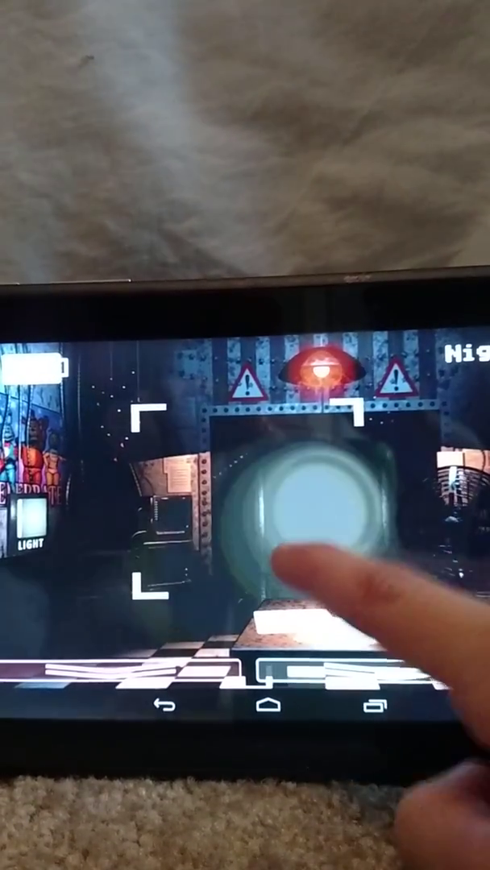
left_click(314, 547)
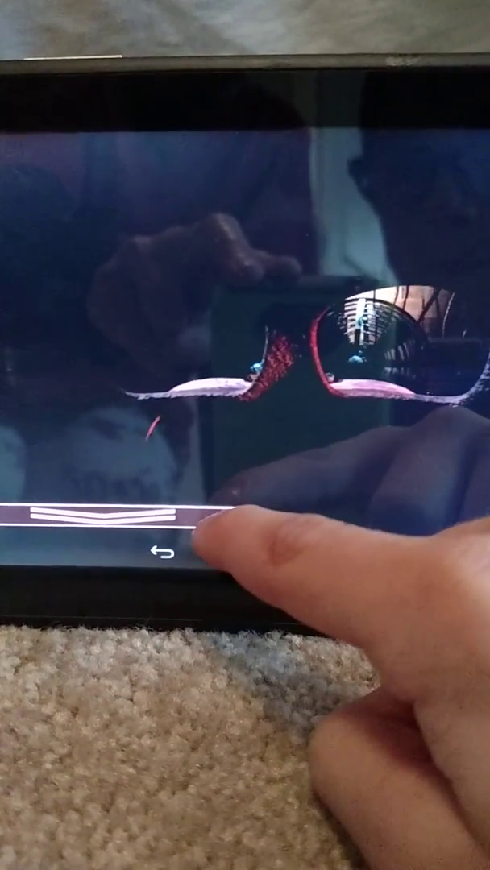
Step: Remove the Freddy mask, flash the hallway light, and look toward the left vent
left_click(161, 509)
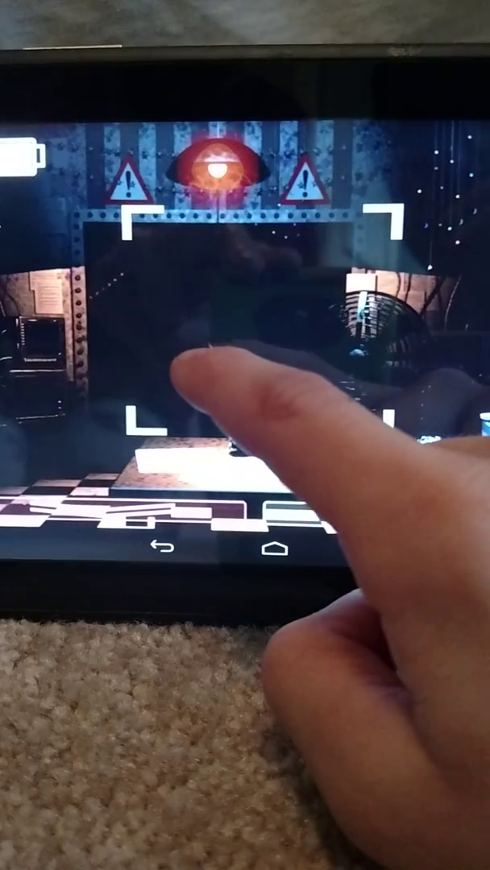
left_click(193, 363)
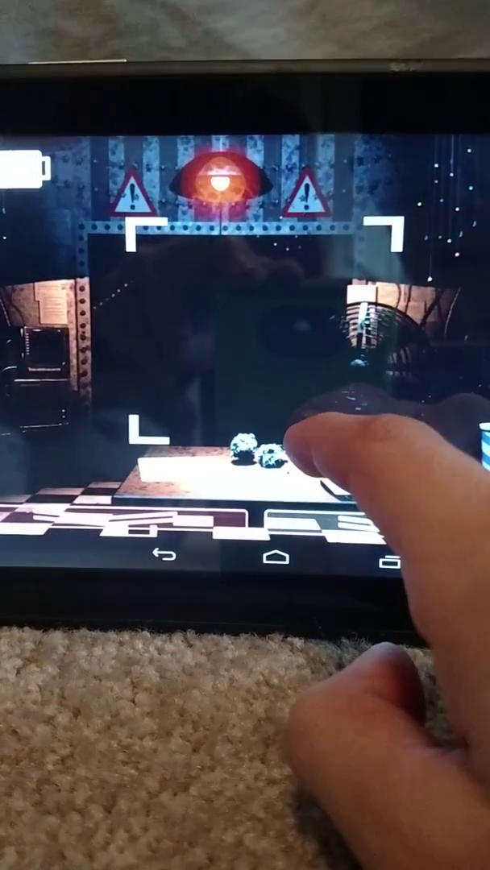
left_click(266, 387)
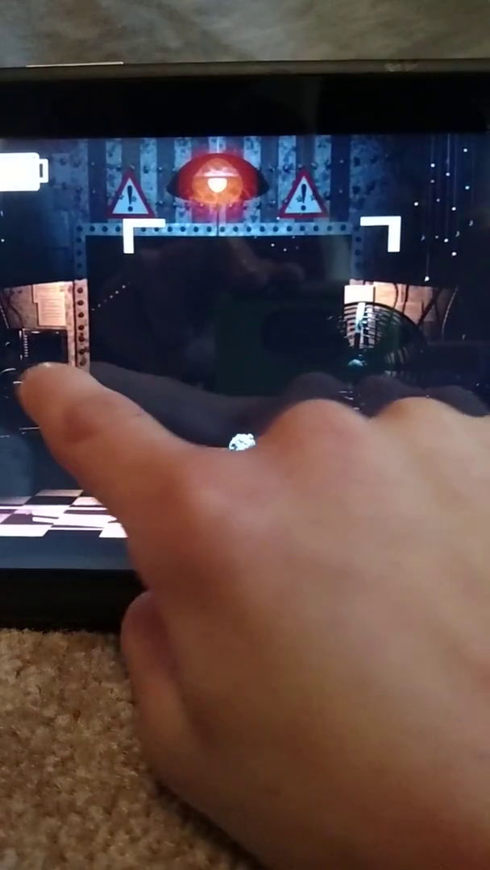
left_click_drag(161, 403, 338, 403)
Step: Check the Kid's Cove and Show Stage cameras, then flash the hallway light
left_click(378, 528)
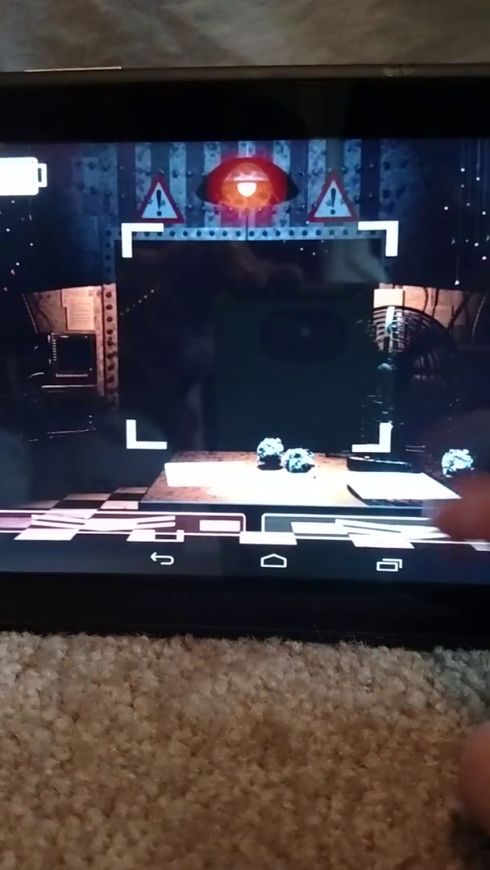
left_click(379, 528)
left_click(418, 455)
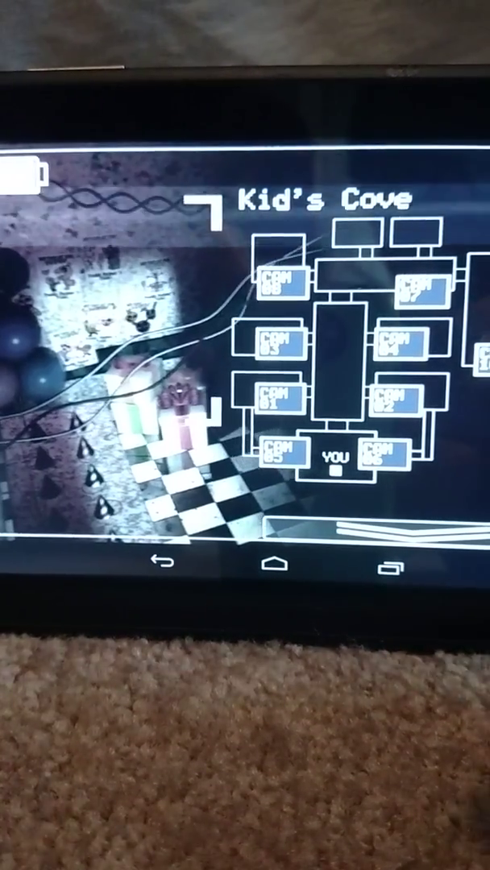
left_click(354, 234)
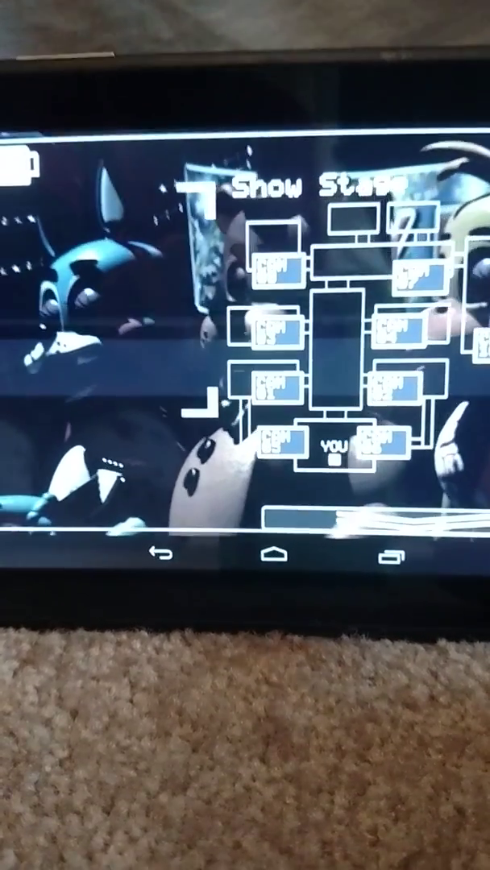
left_click(387, 531)
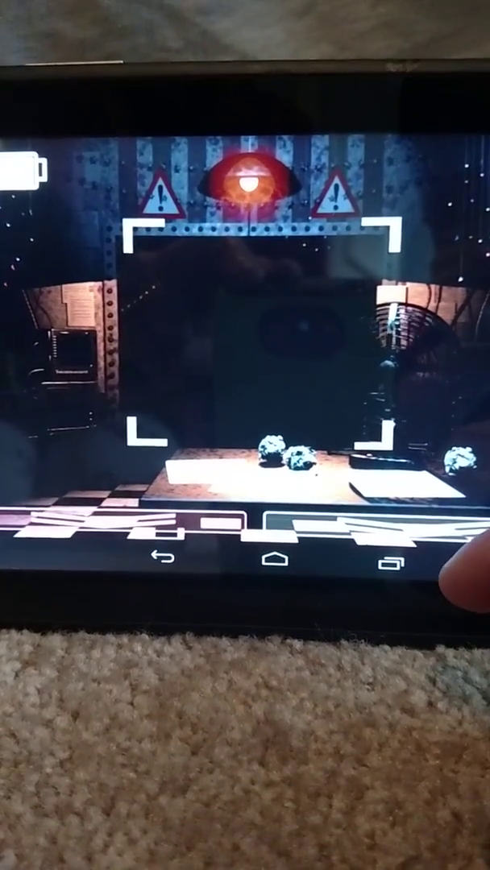
left_click(298, 338)
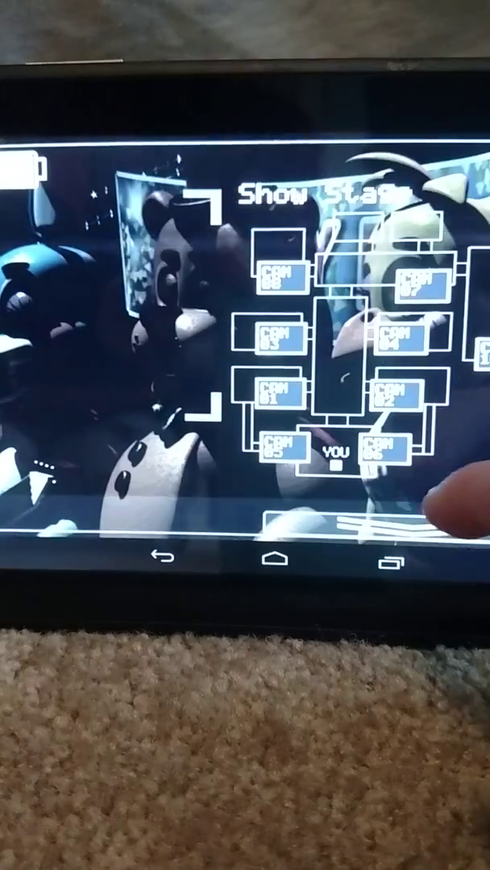
Step: Check Left Air Vent, Party Room 3, Party Room 1 and Parts/Service, lighting the vent and Parts/Service
left_click(278, 447)
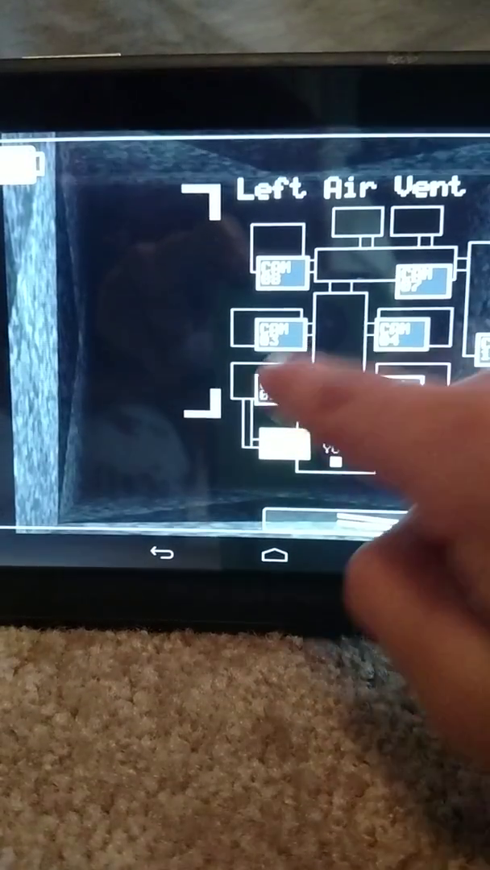
left_click(214, 359)
left_click(269, 326)
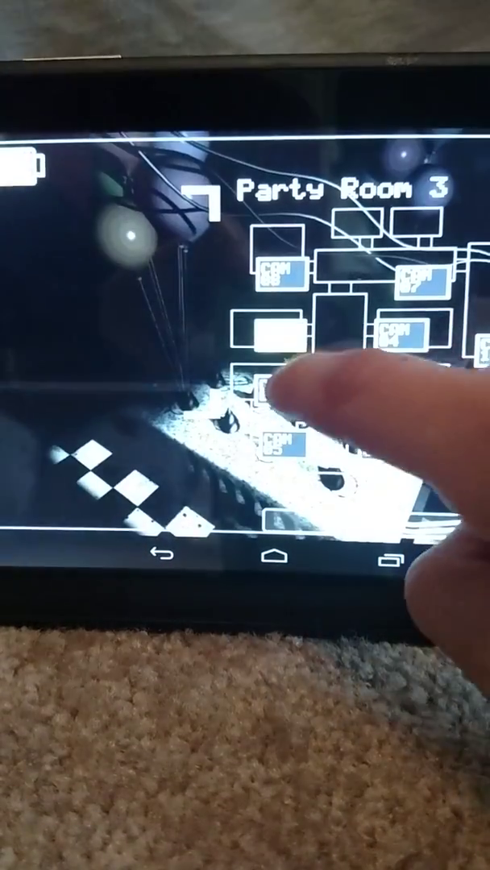
left_click(278, 390)
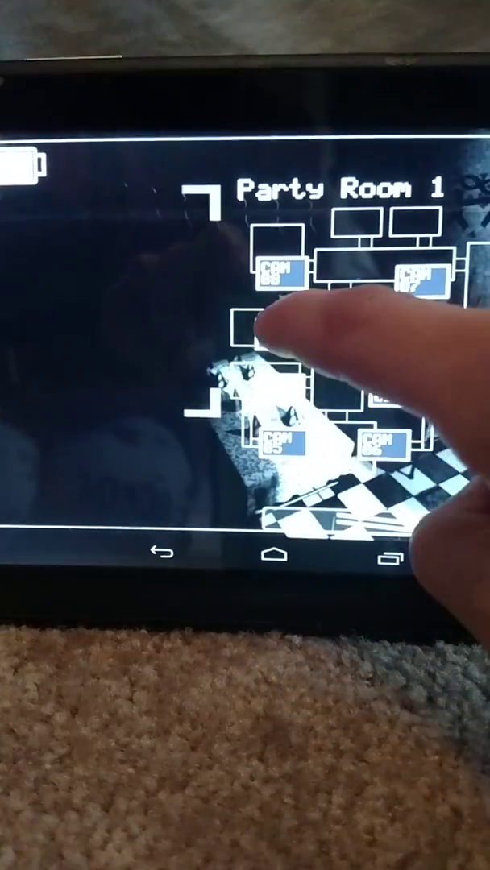
left_click(278, 270)
left_click(241, 306)
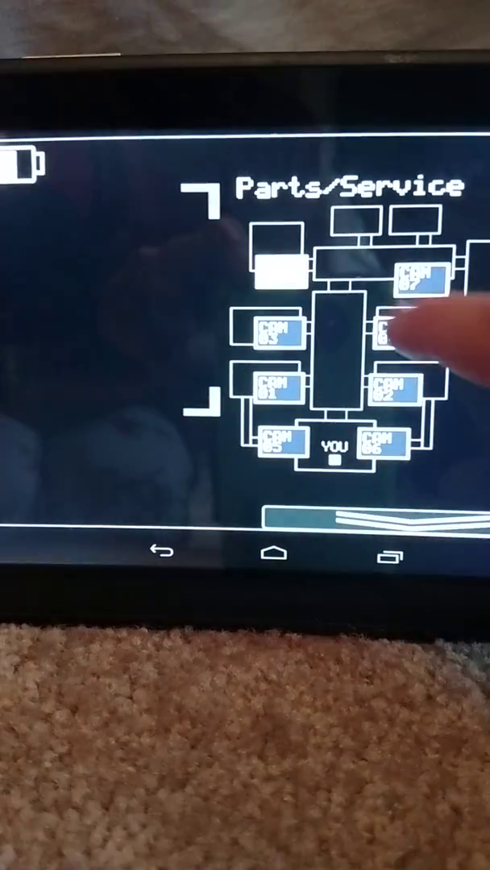
Step: Cycle through the Party Room 4, Party Room 1, Main Hall, Game Area and Kid's Cove cameras
left_click(419, 331)
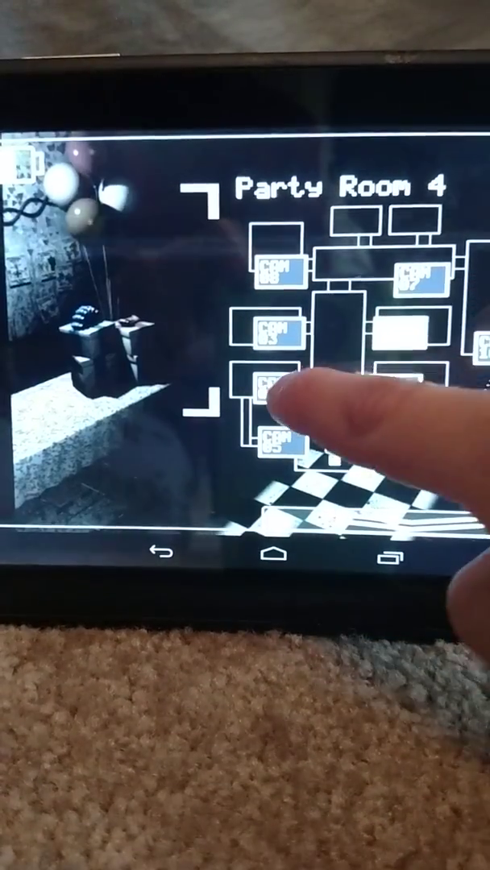
left_click(278, 387)
left_click(419, 278)
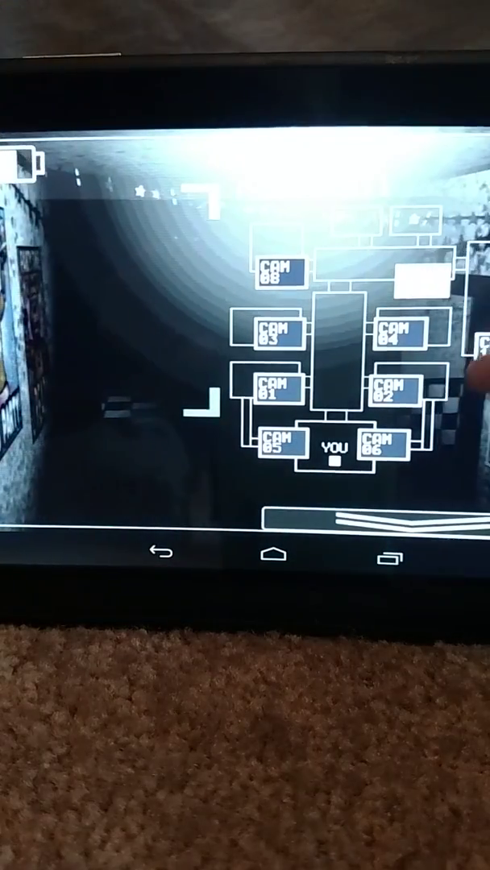
left_click(414, 219)
left_click(274, 234)
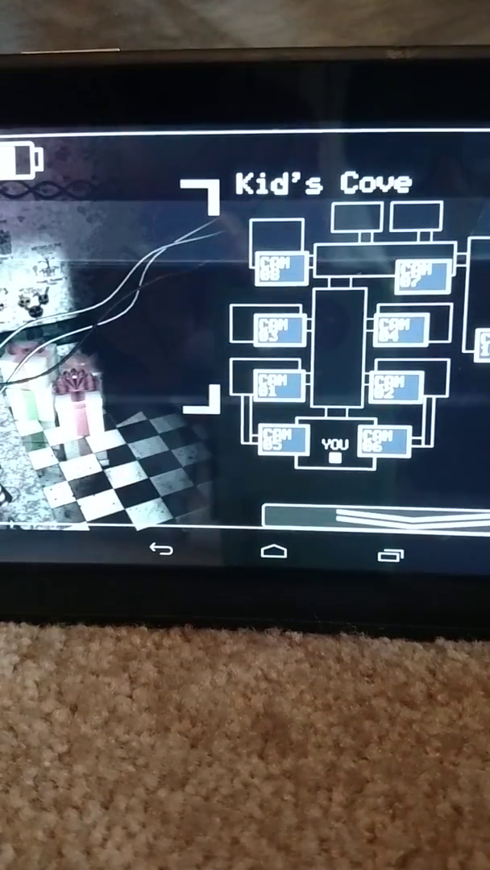
Step: Lower the monitor, flash the hallway light twice, and raise the monitor again
left_click(402, 515)
left_click(258, 411)
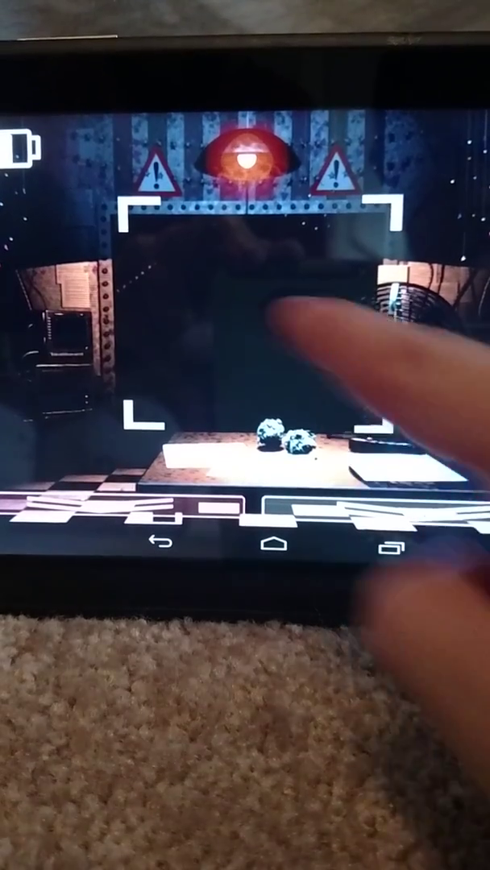
left_click(266, 355)
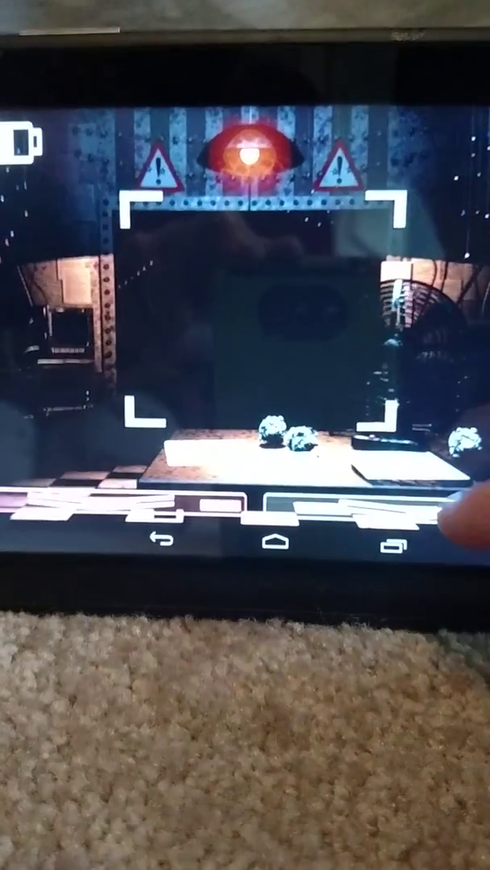
left_click(451, 508)
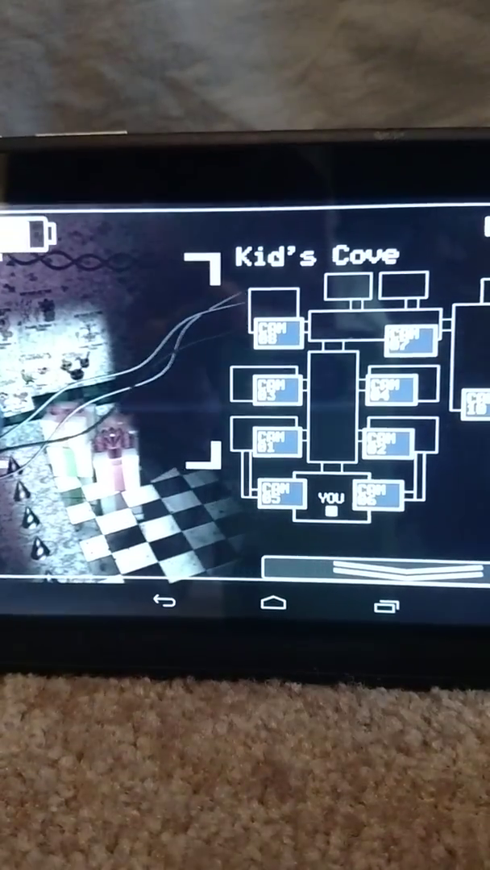
Step: Light up the Show Stage camera twice and wind the Prize Corner music box
left_click(277, 331)
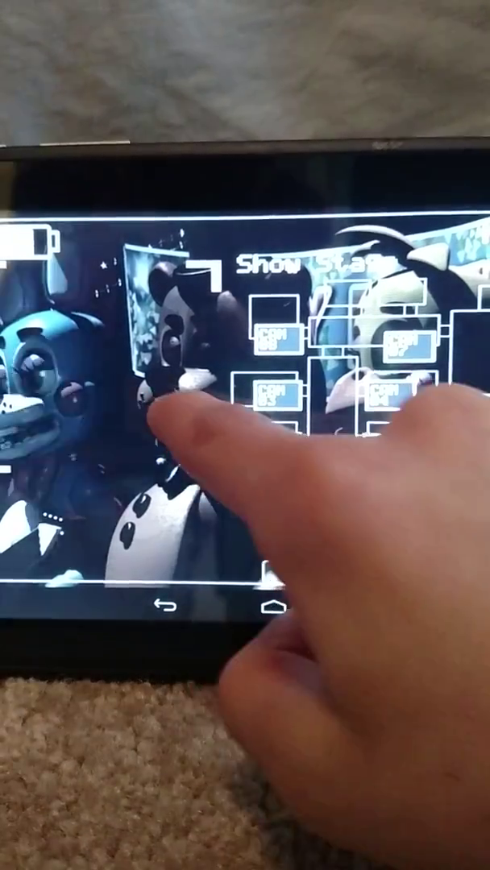
left_click(194, 451)
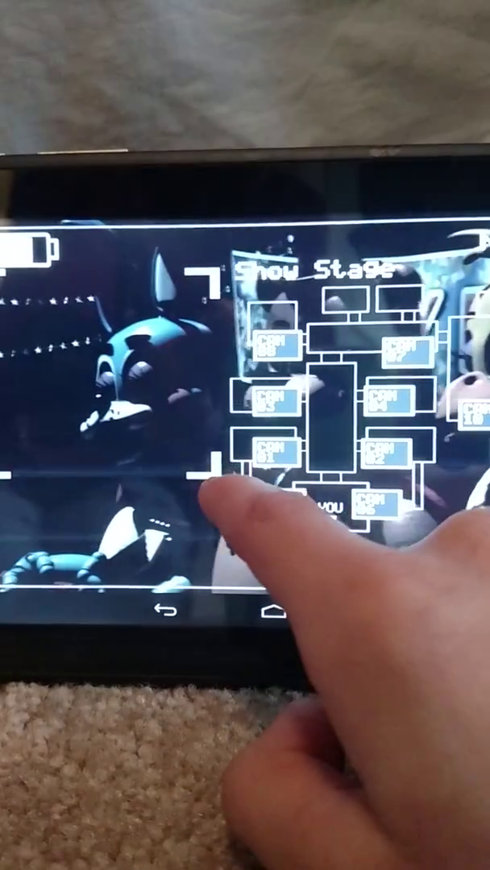
left_click(195, 463)
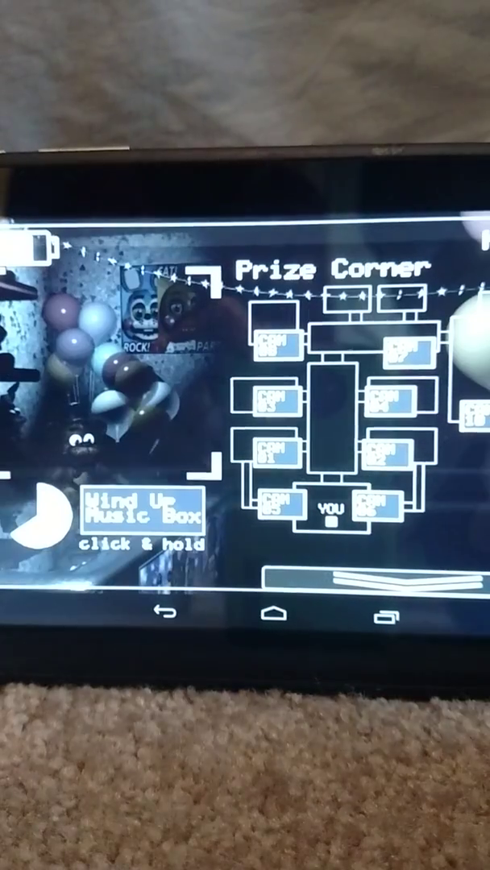
left_click(141, 509)
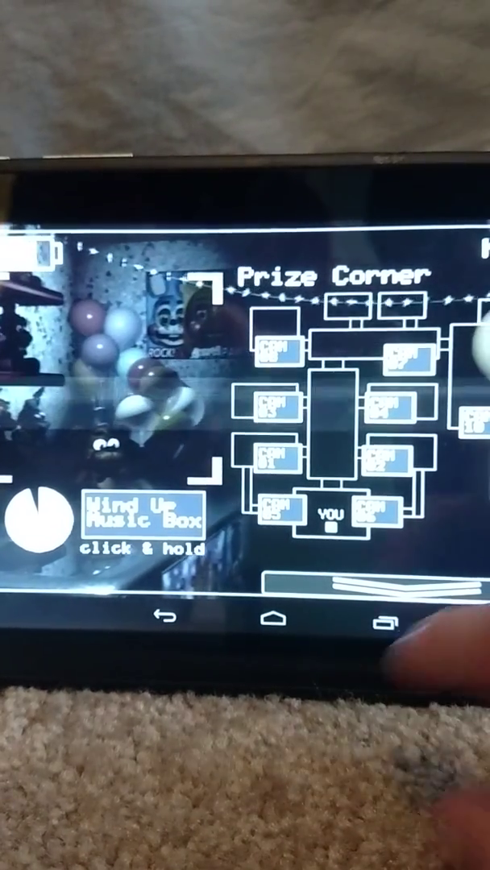
Step: Check the Right Air Vent camera, close the monitor, and flash the hallway light
left_click(375, 582)
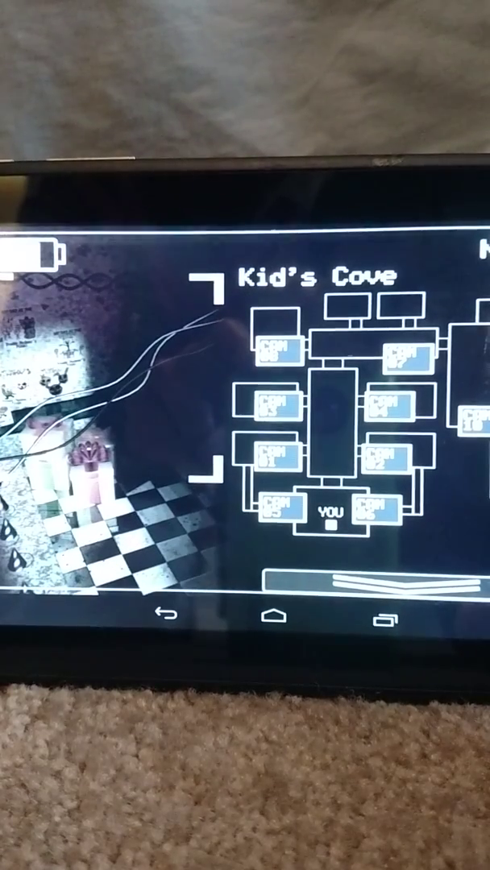
left_click(375, 510)
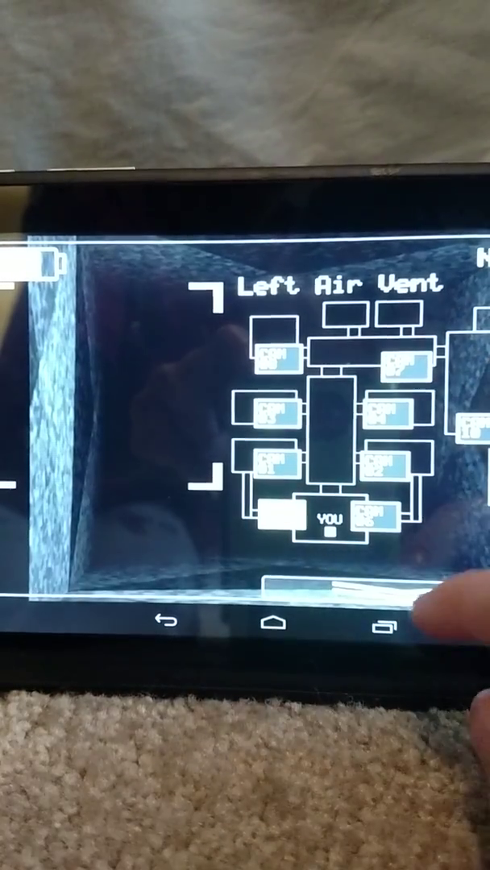
left_click(459, 596)
left_click(322, 499)
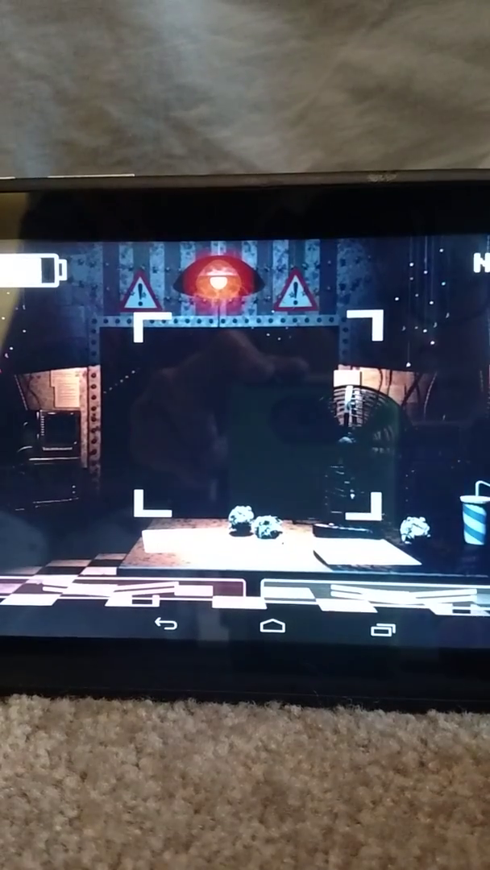
Step: Flash the hallway, raise the monitor, and keep winding the Prize Corner music box
left_click(322, 499)
left_click(451, 596)
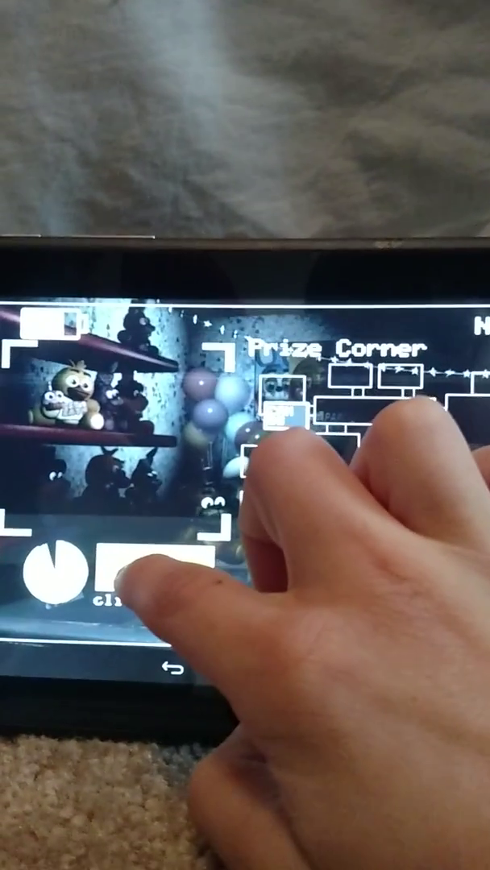
left_click(129, 576)
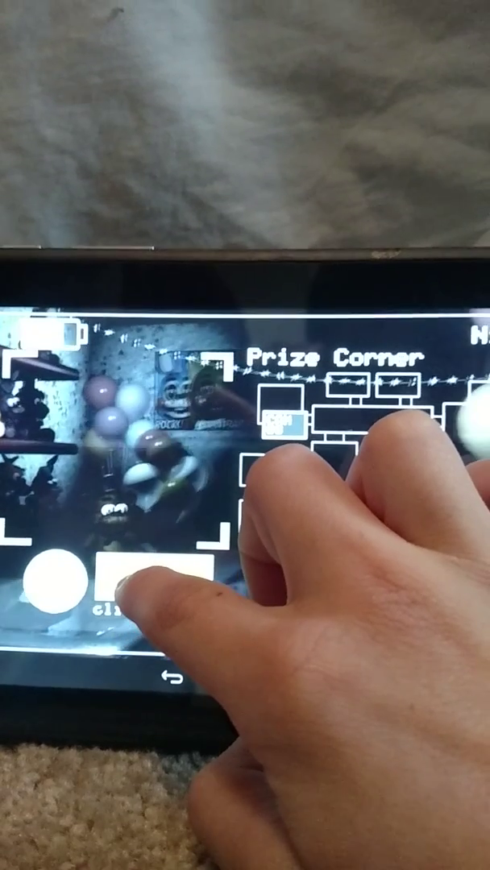
left_click(128, 576)
left_click(129, 576)
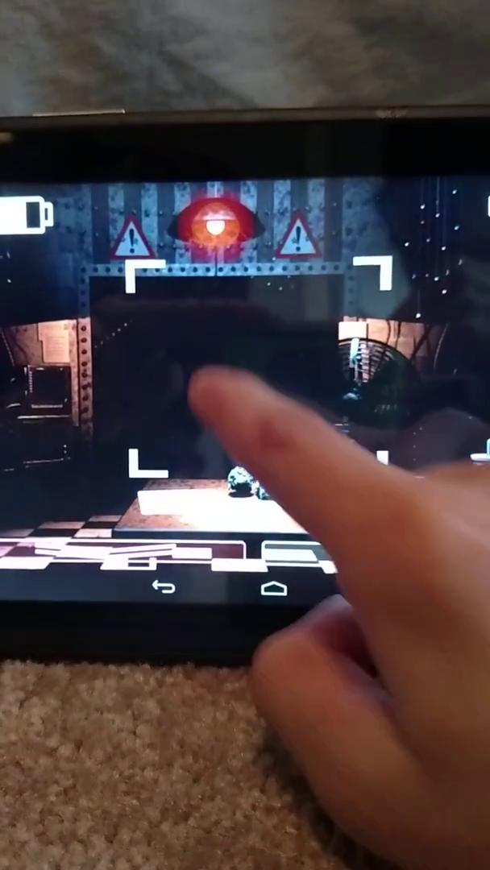
Step: Flash the hallway light twice, then put on the Freddy mask
left_click(242, 362)
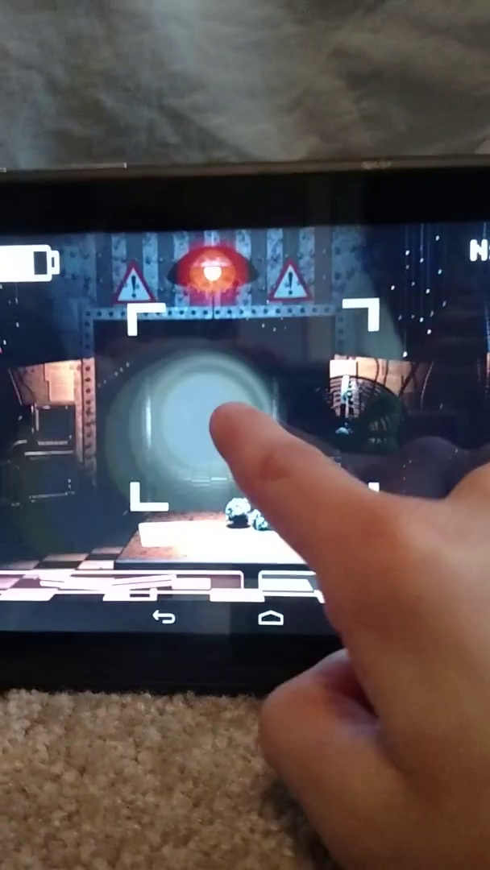
left_click(234, 451)
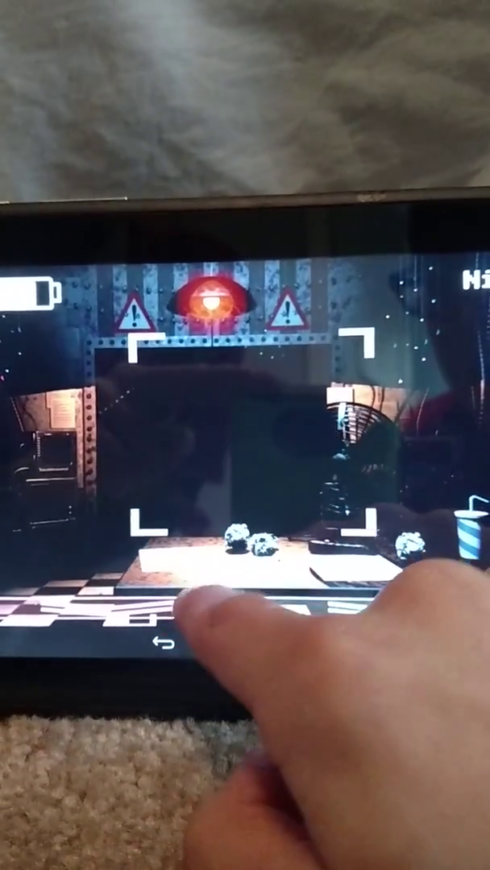
left_click(193, 596)
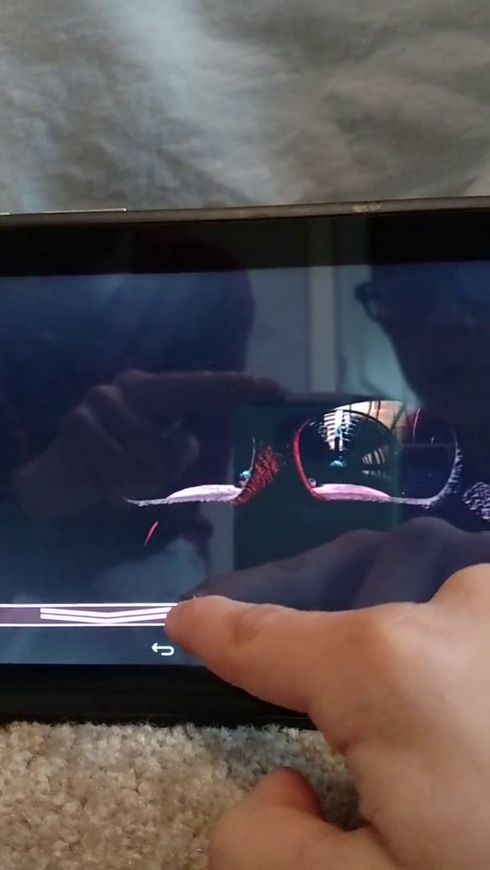
Step: Remove the mask, raise the monitor, and hold Wind Up Music Box until nearly full
left_click(177, 608)
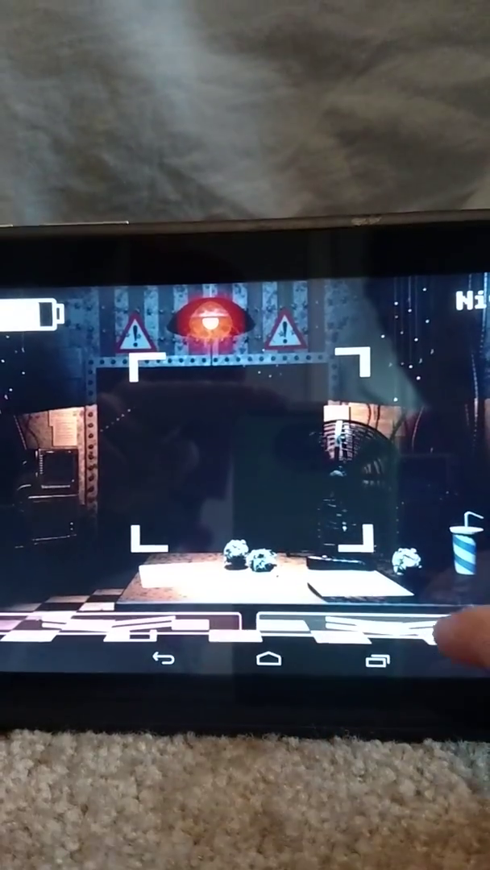
left_click(451, 616)
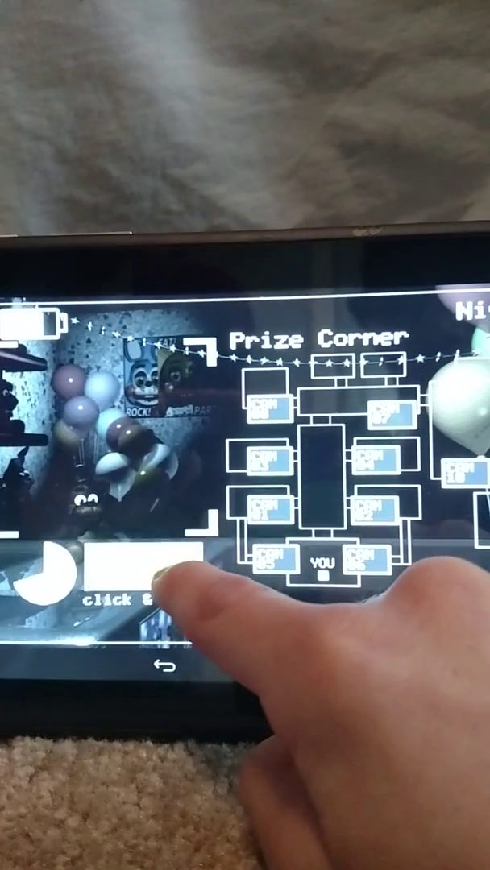
left_click_drag(141, 564, 141, 564)
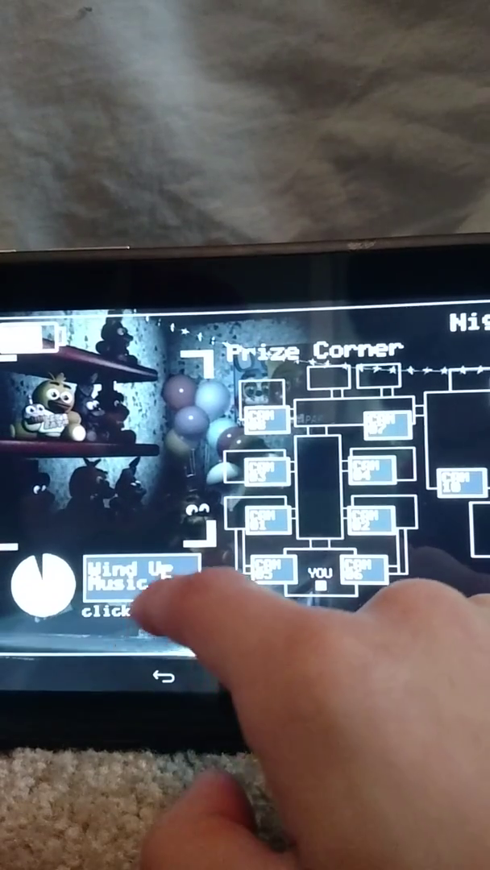
left_click_drag(141, 579, 145, 588)
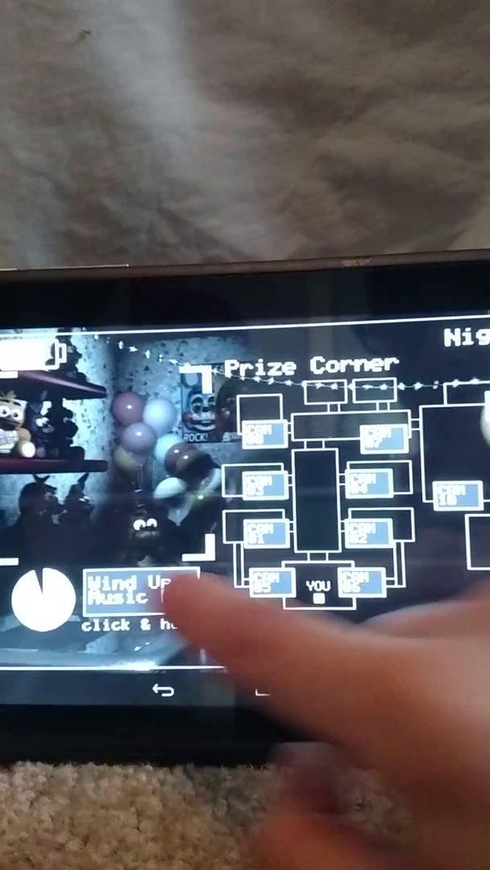
left_click_drag(141, 583, 143, 588)
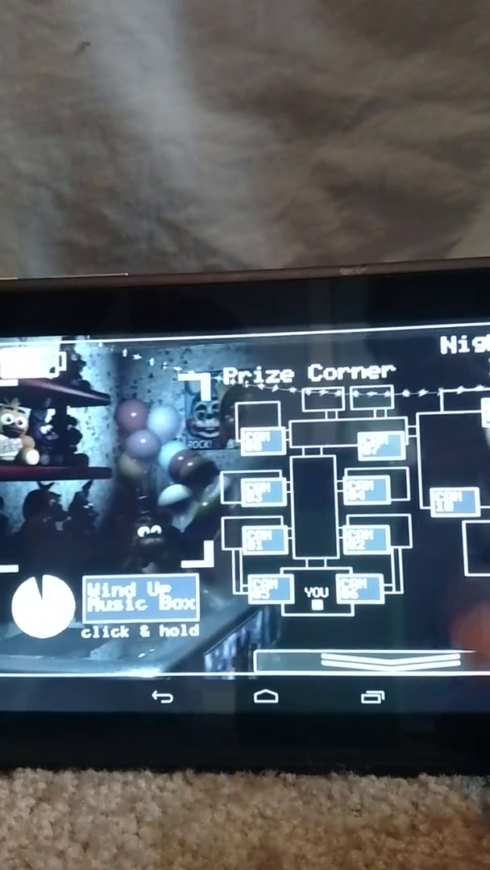
Step: Light the office hallway, then bring the cameras back up on the Left Air Vent feed
left_click(451, 659)
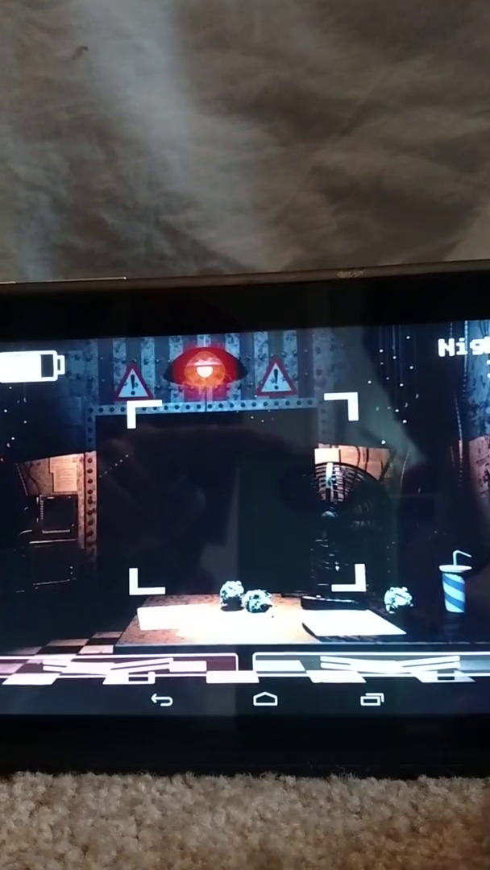
left_click(258, 555)
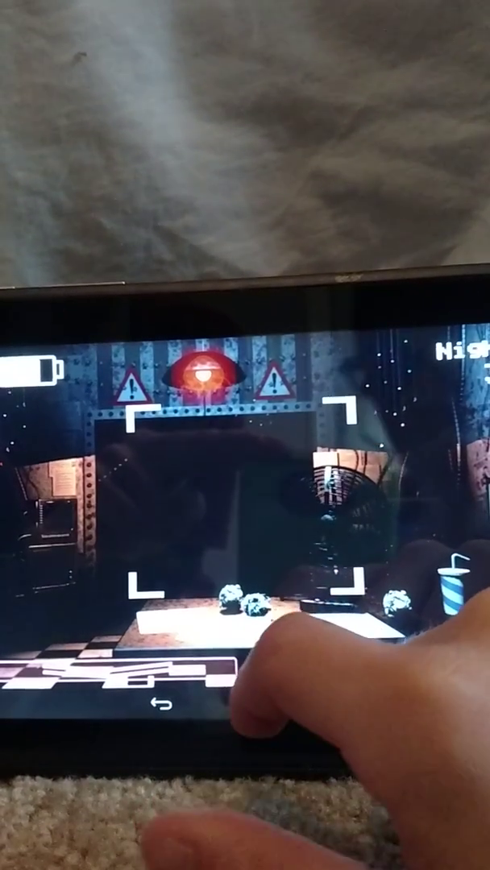
left_click(451, 669)
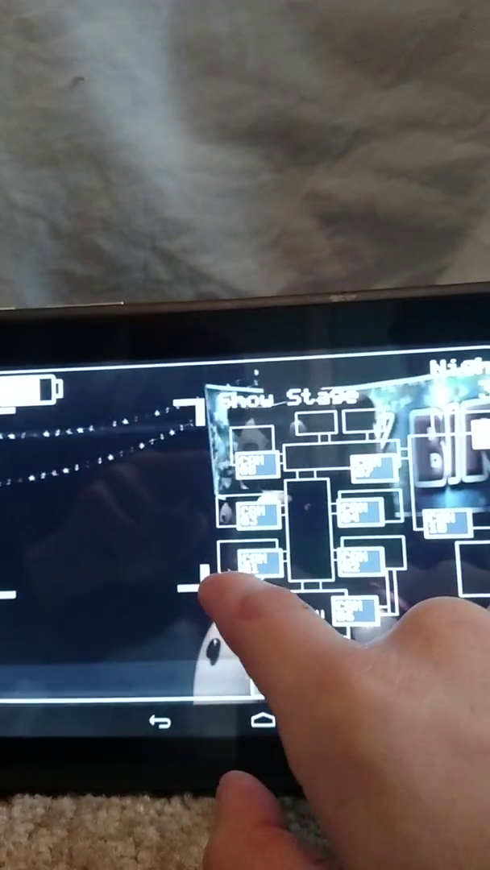
left_click(242, 564)
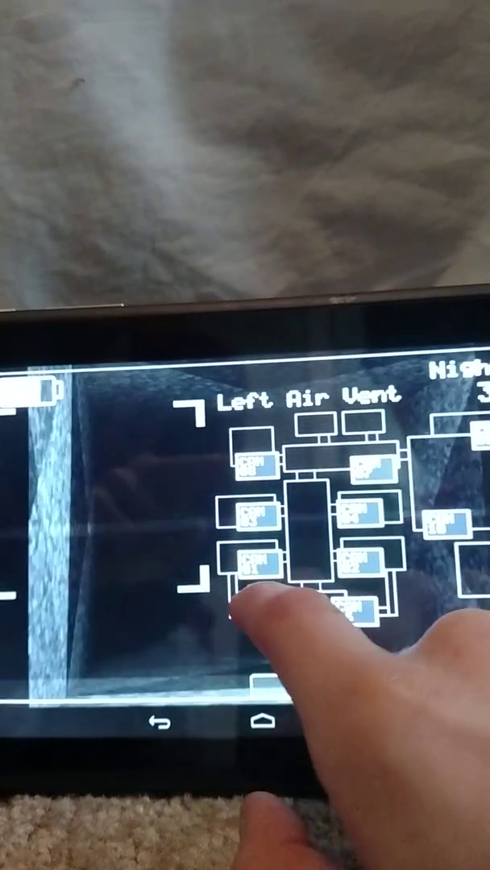
left_click(475, 475)
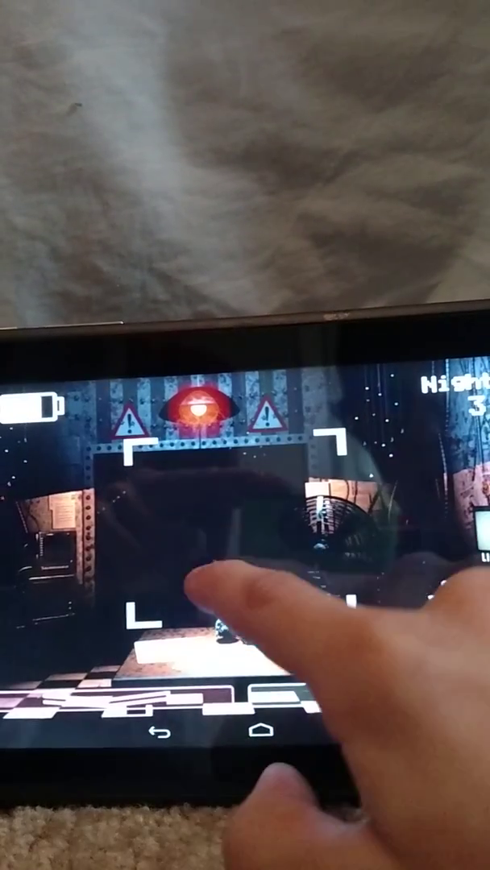
Step: Relight the hallway, then check Left Air Vent, Right Air Vent, Party Room 1 and Party Room 4
left_click(241, 580)
left_click(419, 709)
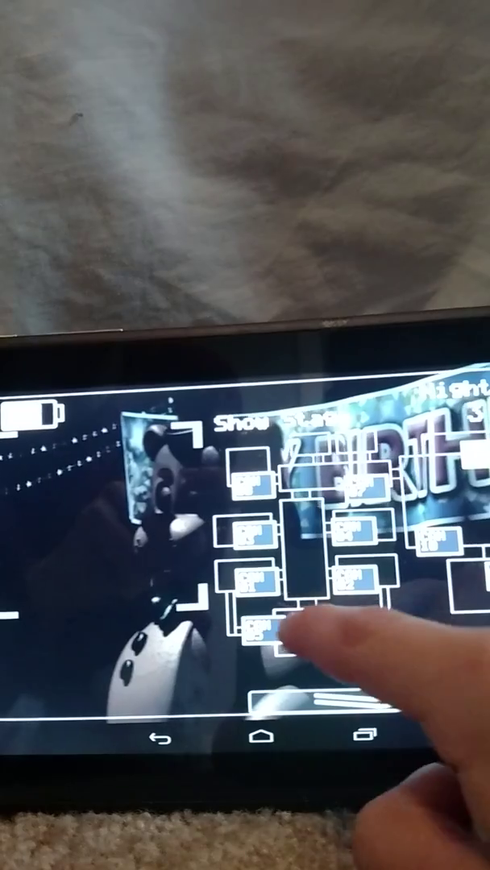
left_click(265, 628)
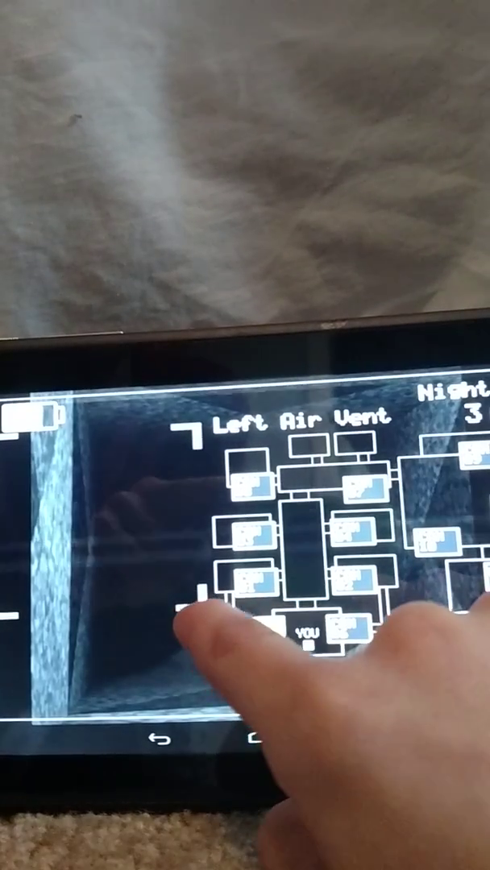
left_click(173, 548)
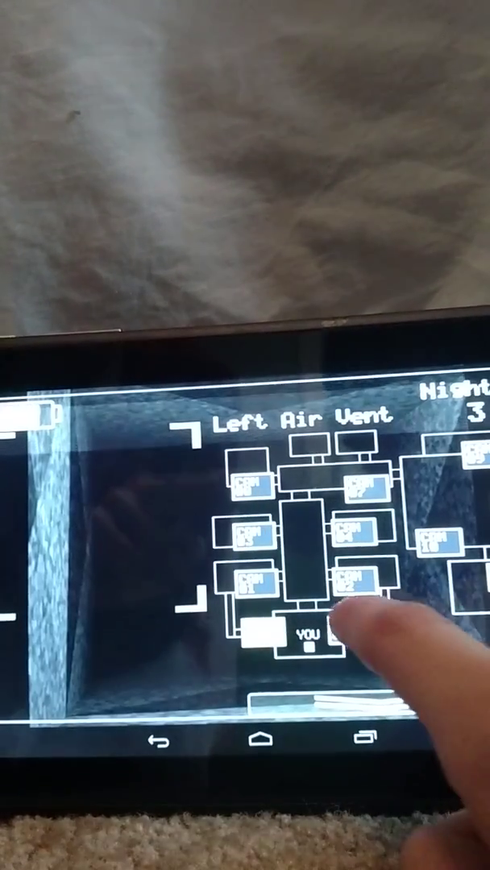
left_click(346, 632)
left_click(250, 580)
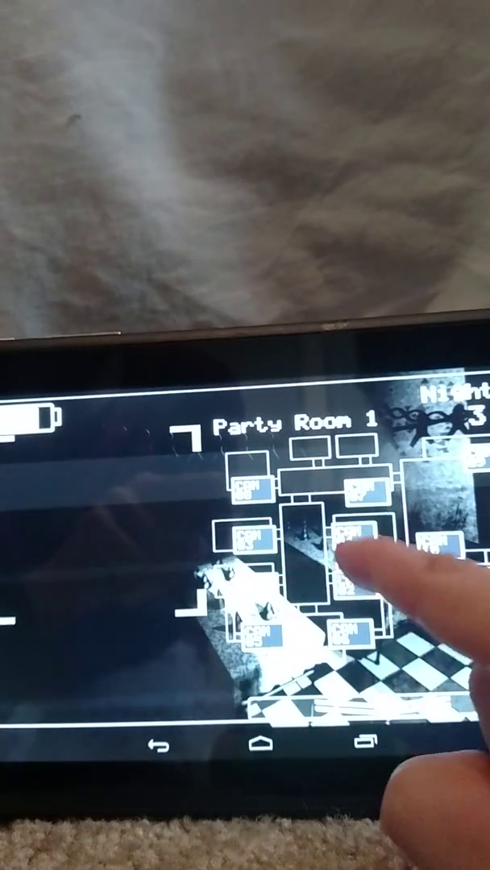
left_click(354, 536)
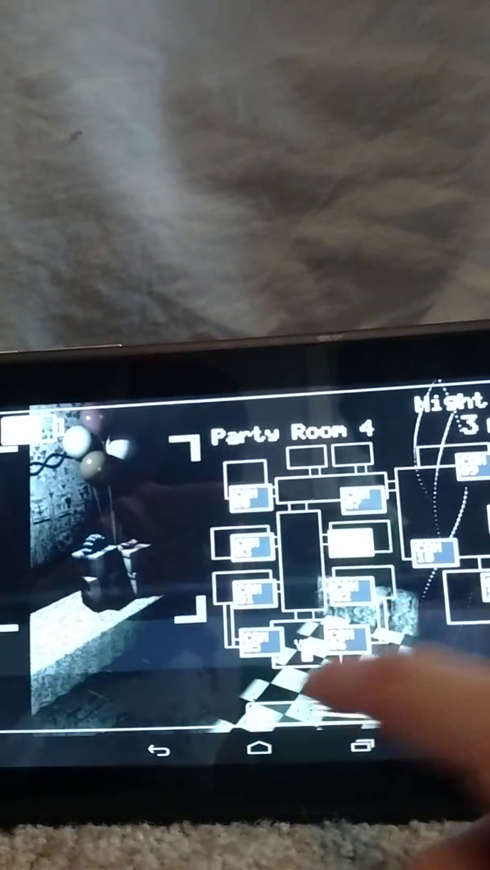
Step: Lower the camera monitor to the office view as the night clock reaches 4 AM
left_click(427, 704)
left_click(233, 580)
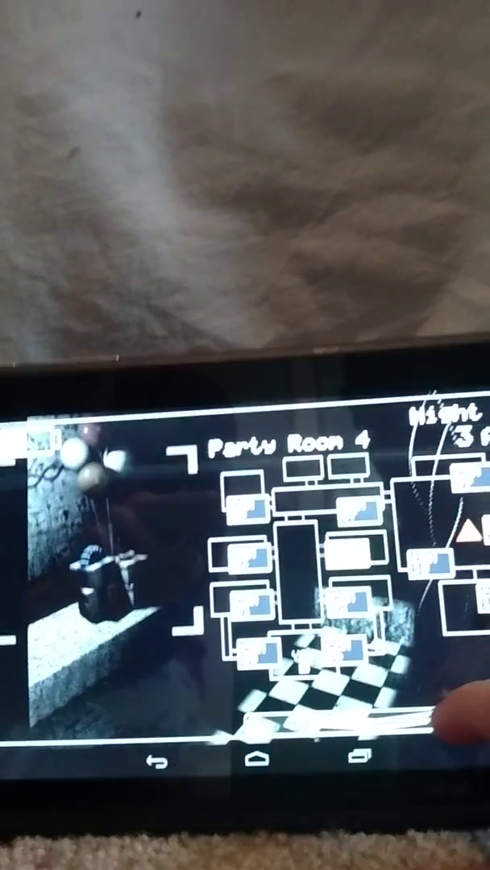
left_click(475, 709)
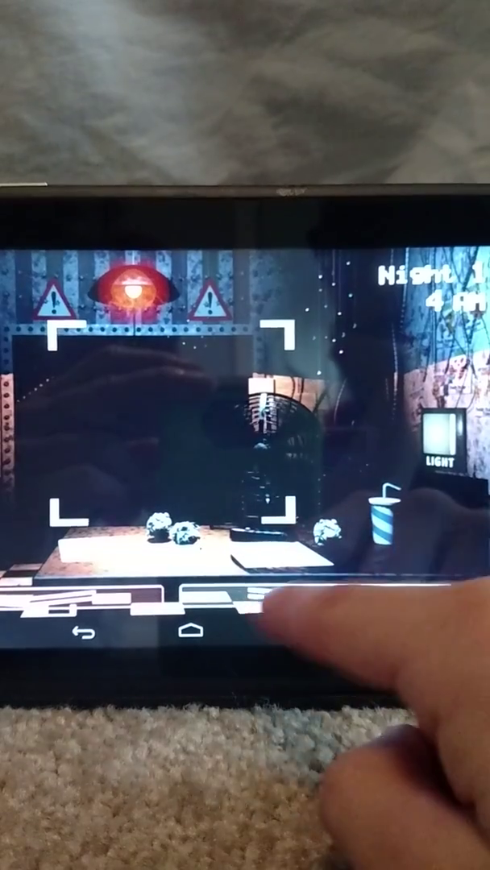
left_click(273, 600)
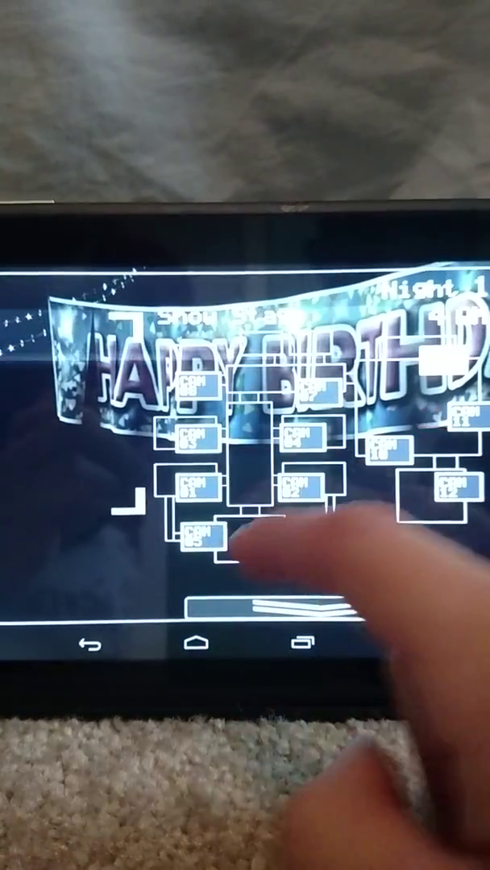
left_click(266, 604)
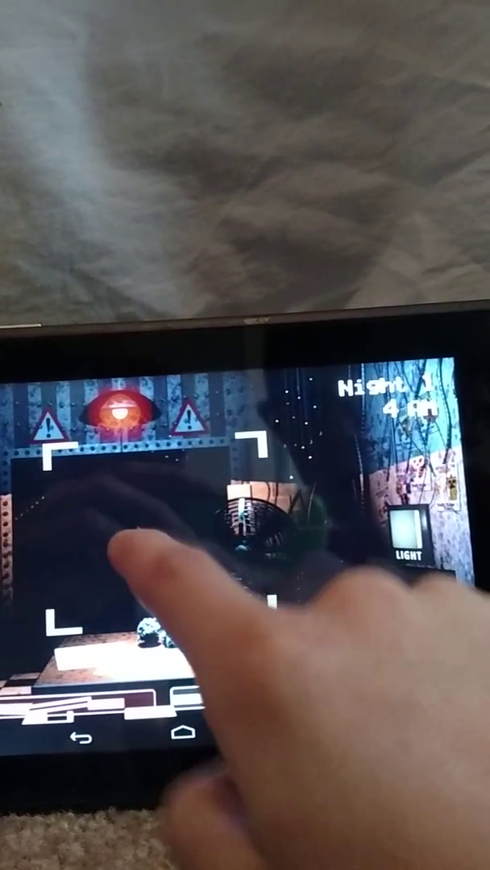
left_click(129, 556)
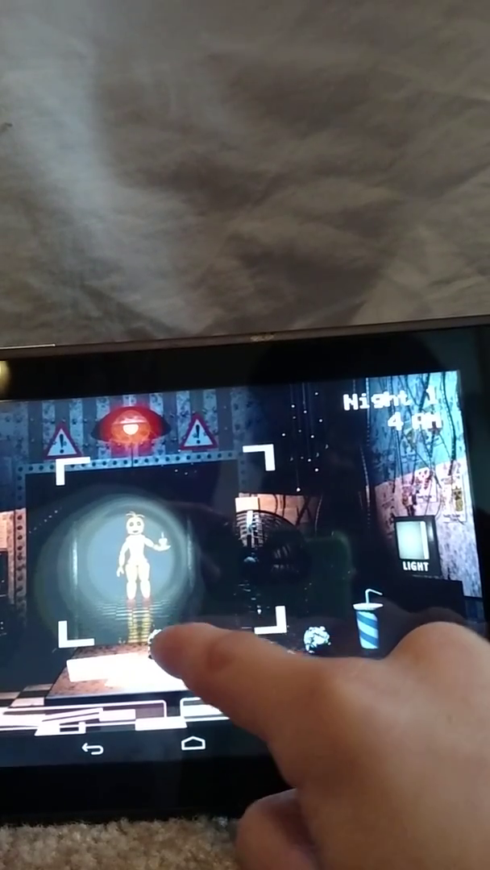
left_click(137, 564)
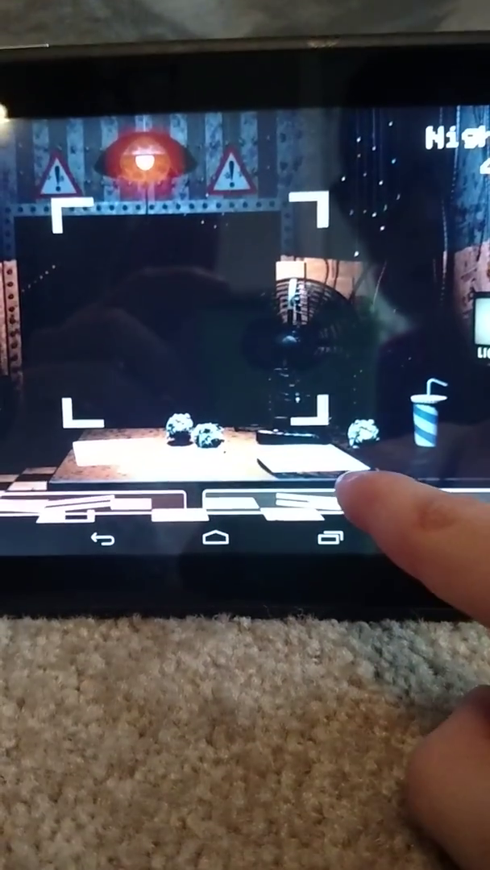
Step: Cycle the Right Air Vent and Show Stage cameras, then finish on Kid's Cove
left_click(354, 495)
left_click(315, 447)
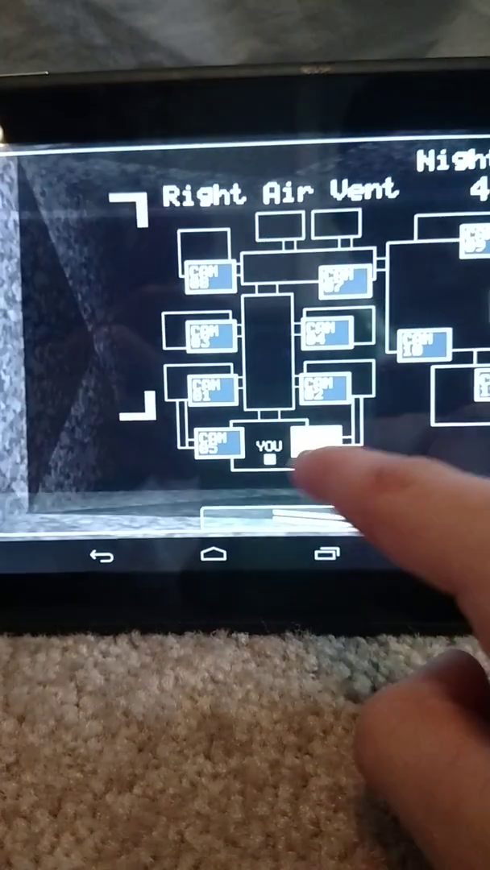
left_click(471, 241)
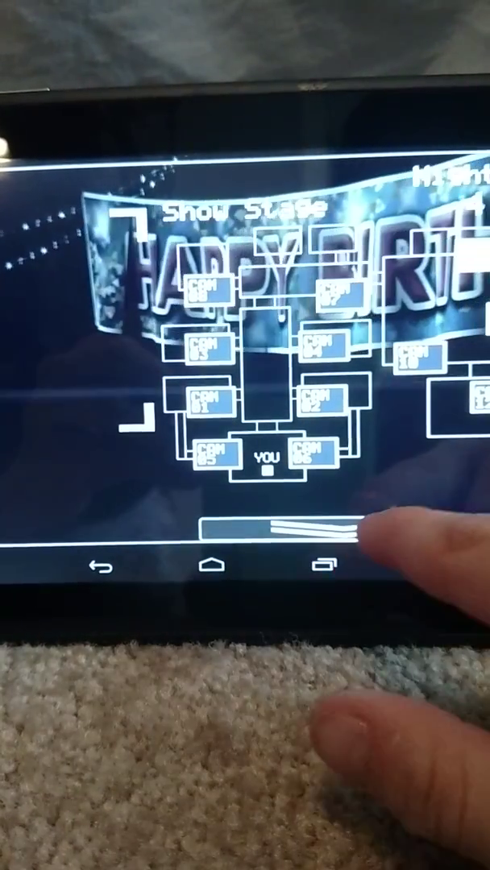
left_click(355, 528)
left_click(315, 451)
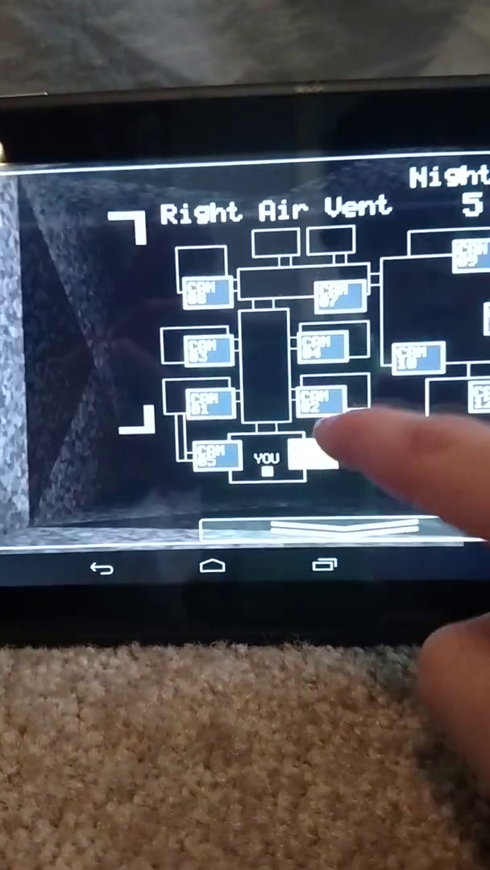
left_click(326, 398)
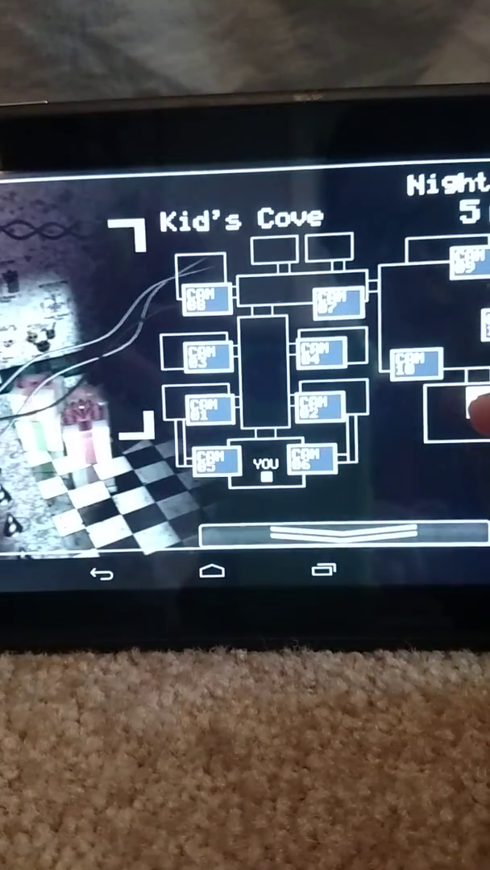